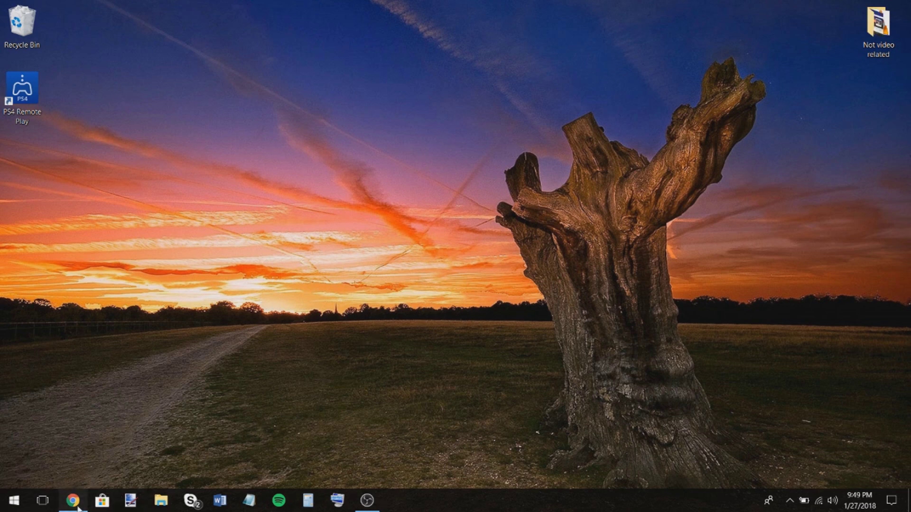
- Download PS4Macro_0_5_2.zip from the latest release of the komefai/PS4Macro repository on GitHub in Chrome
{"action": "left_click", "coordinate": [78, 510]}
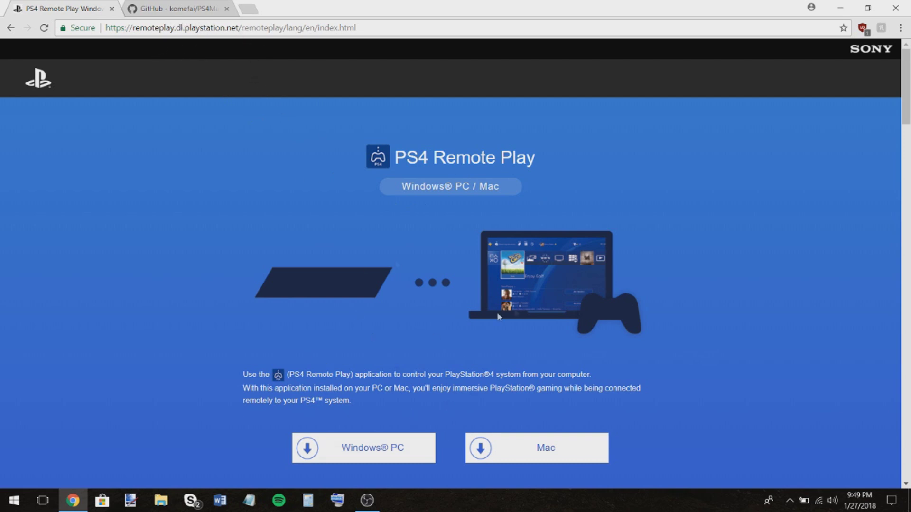
{"action": "left_click", "coordinate": [180, 8]}
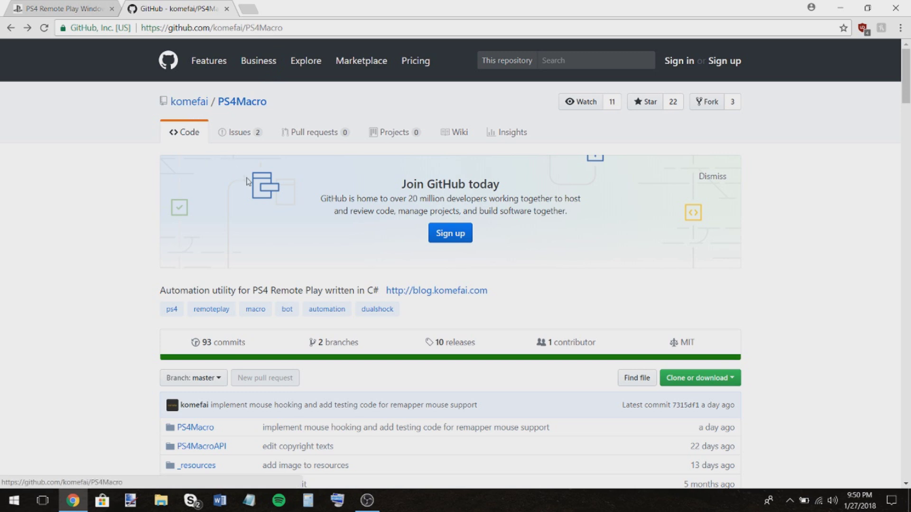
{"action": "scroll", "coordinate": [246, 182], "scroll_direction": "down", "scroll_amount": 10}
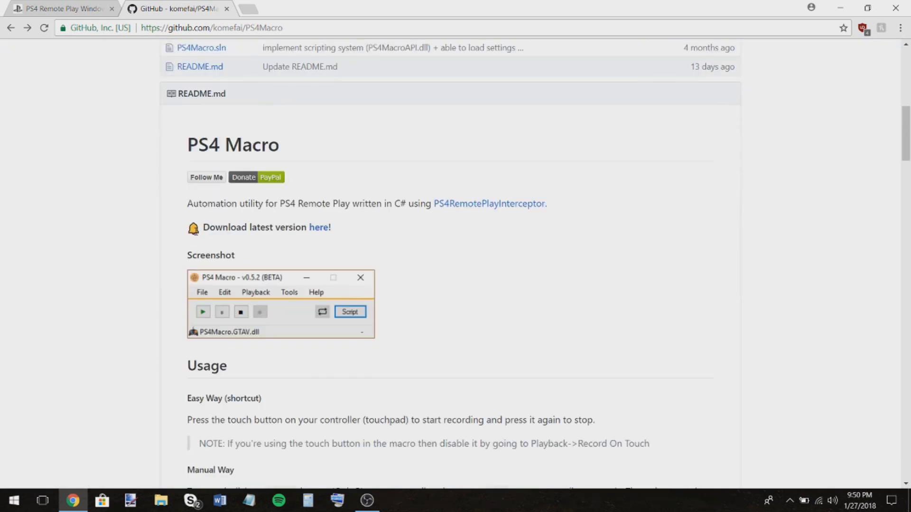
{"action": "left_click", "coordinate": [319, 229]}
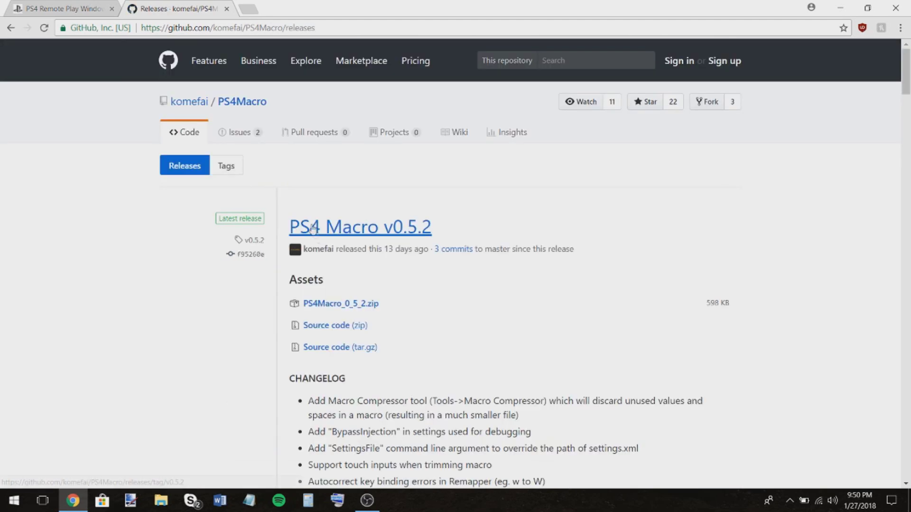
{"action": "left_click", "coordinate": [338, 306]}
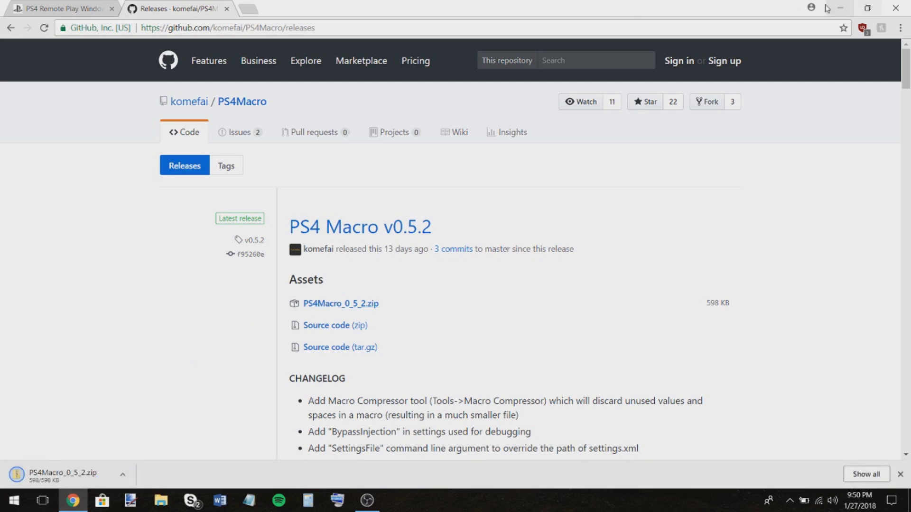
{"action": "left_click", "coordinate": [840, 8]}
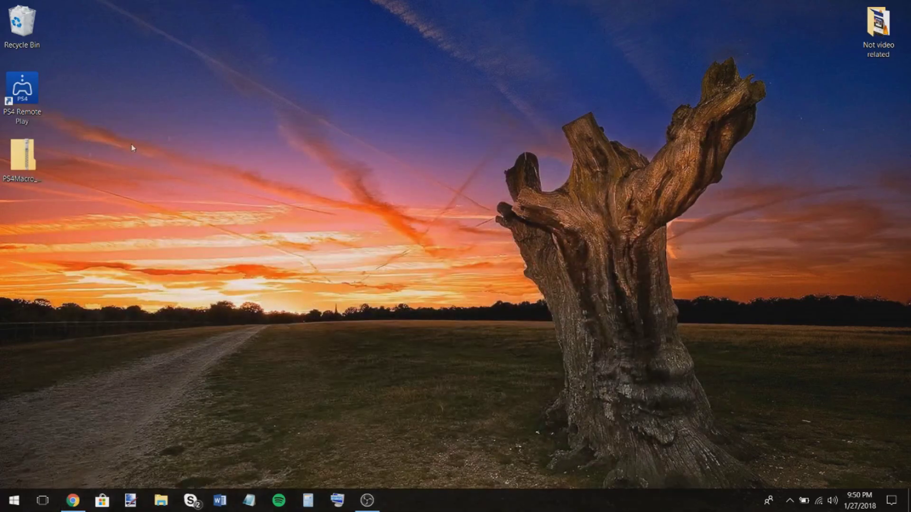
- Extract the downloaded PS4Macro zip on the desktop to the default PS4Macro_0_5_2 folder, and close the folder window
{"action": "left_click", "coordinate": [22, 156]}
{"action": "right_click", "coordinate": [24, 152]}
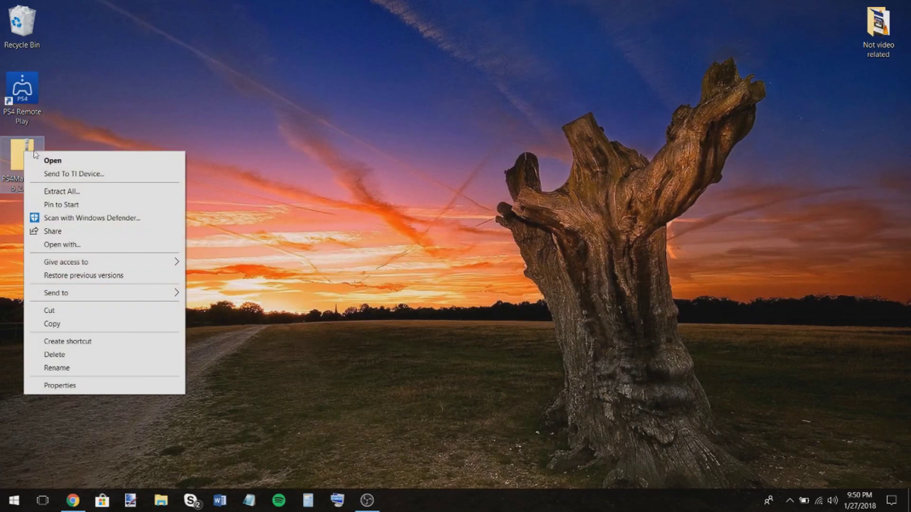
{"action": "left_click", "coordinate": [67, 191]}
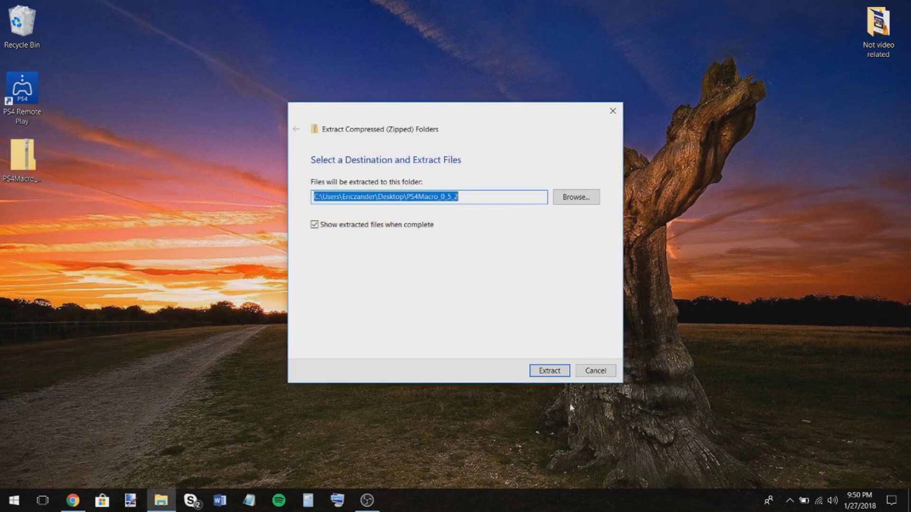
{"action": "left_click", "coordinate": [552, 370]}
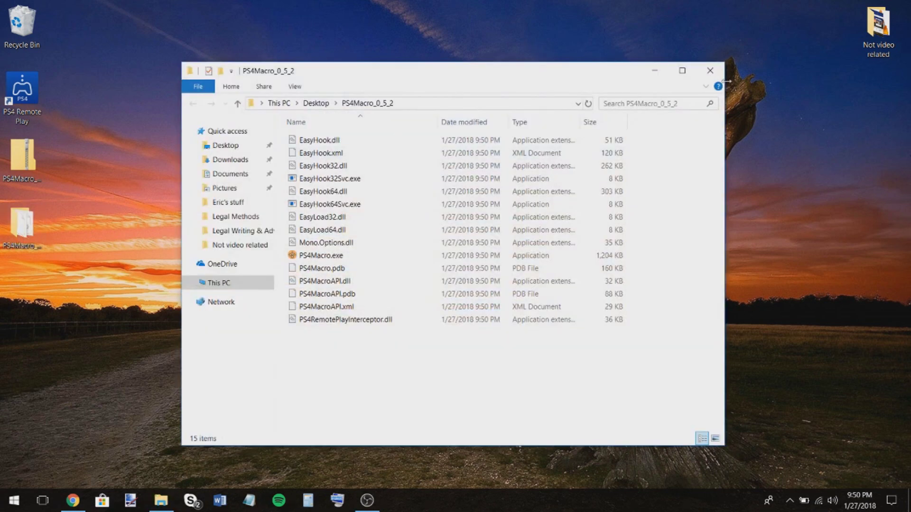
{"action": "left_click", "coordinate": [710, 70]}
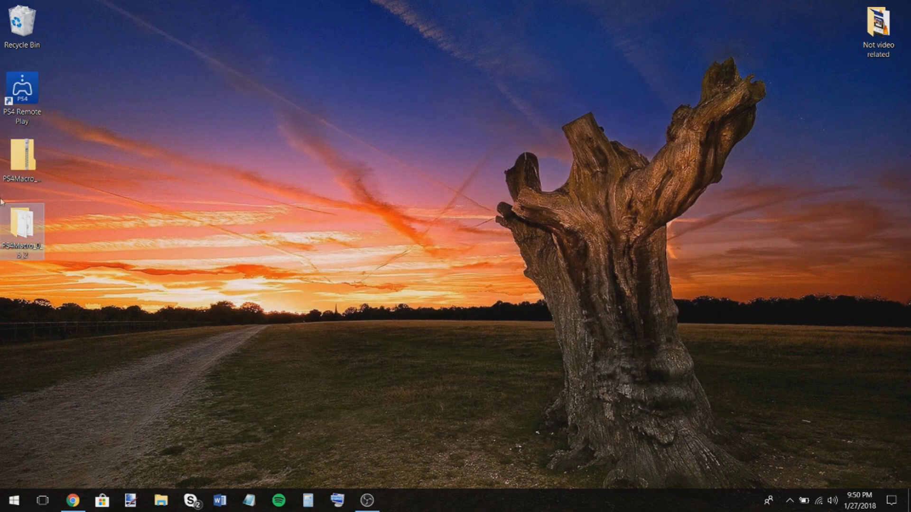
- Create a text document named settings.txt in the extracted PS4Macro_0_5_2 folder
{"action": "left_click", "coordinate": [29, 174]}
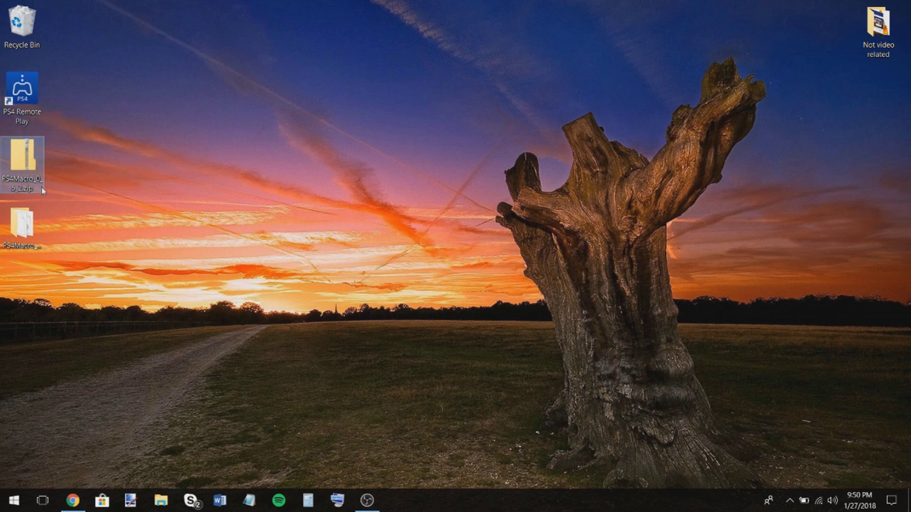
{"action": "double_click", "coordinate": [29, 227]}
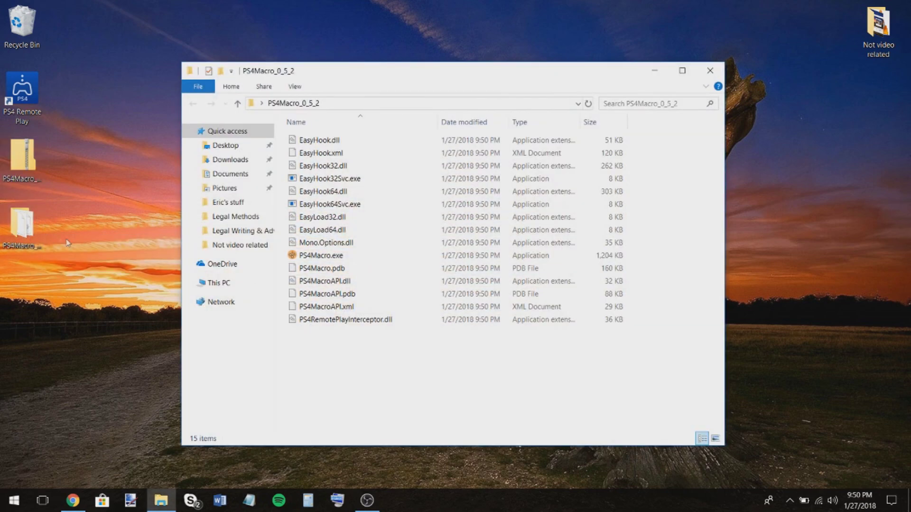
{"action": "right_click", "coordinate": [354, 376]}
{"action": "mouse_move", "coordinate": [388, 351]}
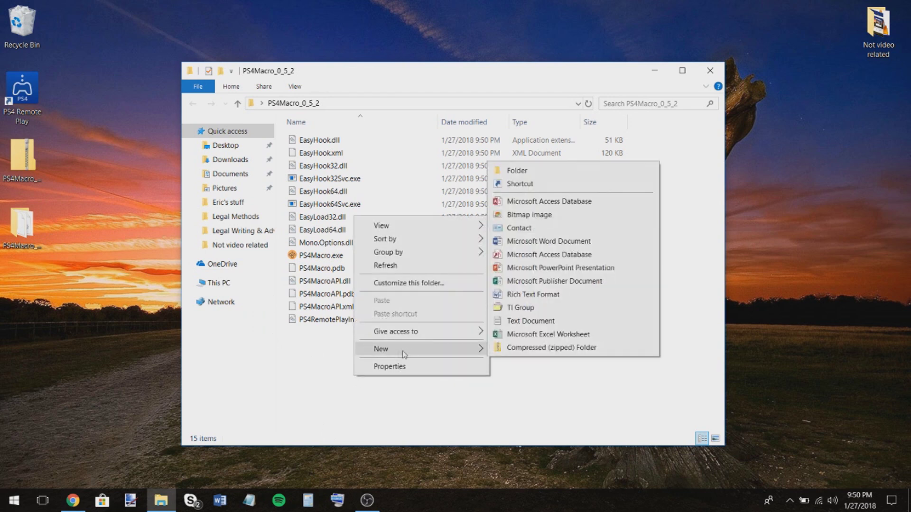
{"action": "left_click", "coordinate": [535, 321]}
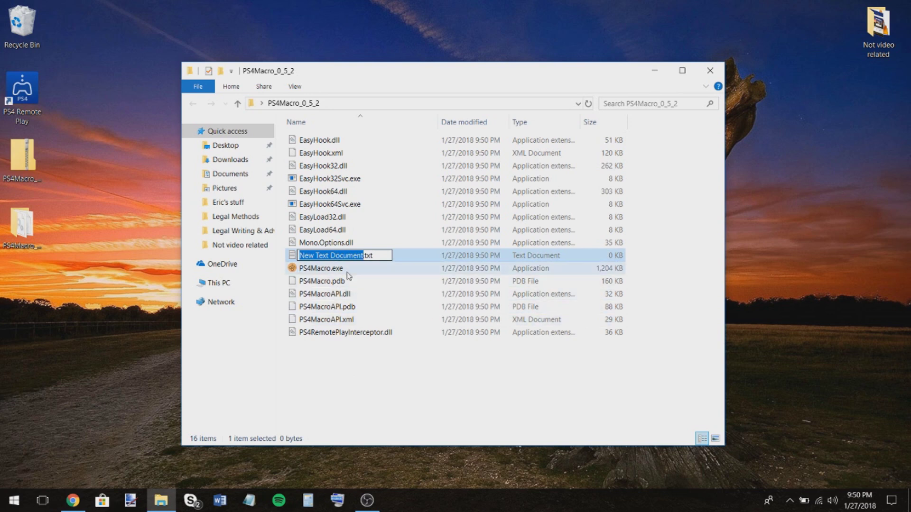
{"action": "type", "text": "settingsd"}
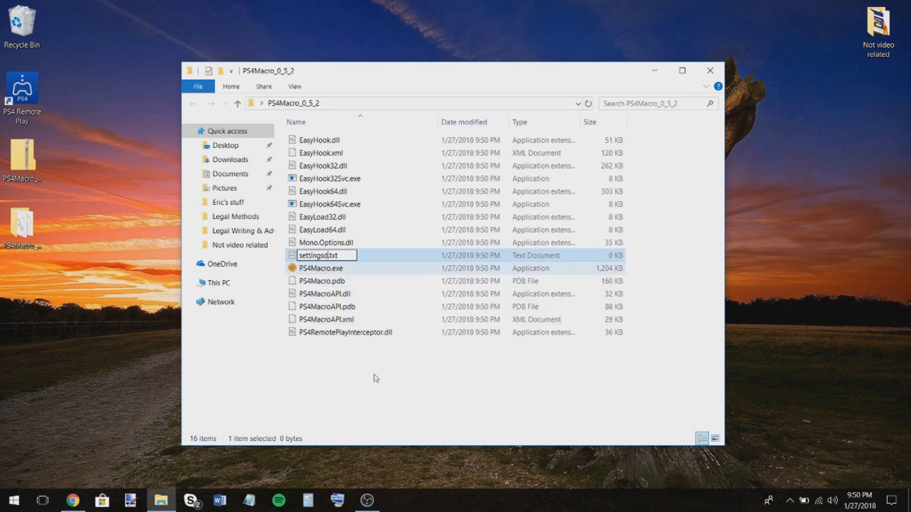
{"action": "key", "text": "BackSpace"}
{"action": "left_click", "coordinate": [340, 393]}
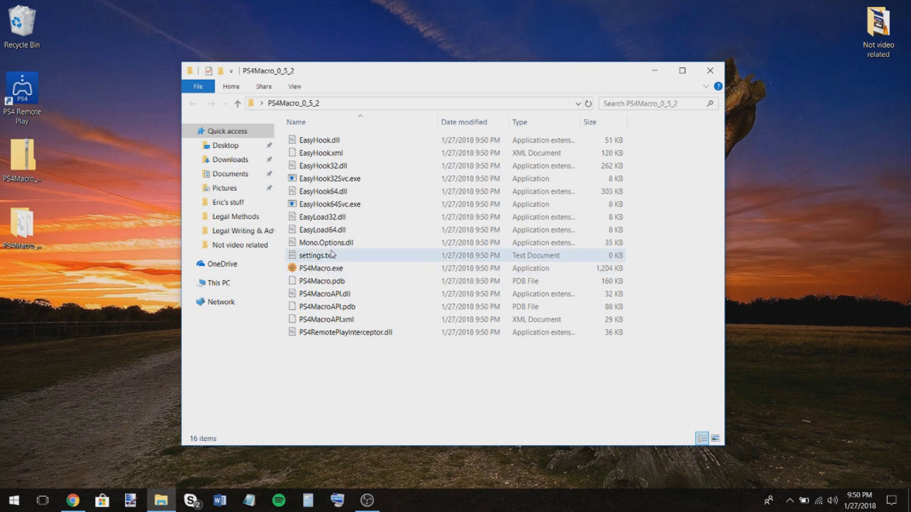
- Fill settings.txt with an XML Settings block setting AutoInject to false, EmulateController to true and ShowConsole to false, then save and close it
{"action": "left_click", "coordinate": [331, 255]}
{"action": "double_click", "coordinate": [331, 255]}
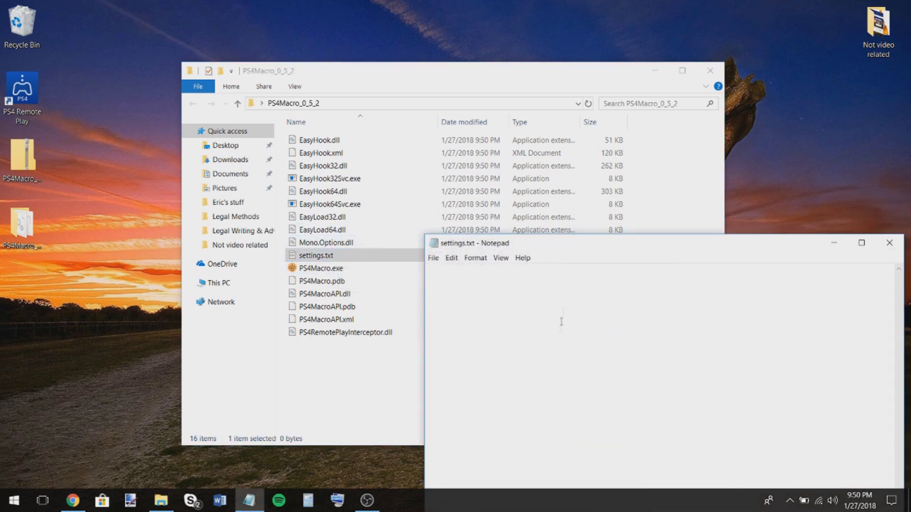
{"action": "type", "text": "<?xml version=\"1.0\" encoding=\"utf-8\"?> <Settings>   <AutoInject>false</AutoInject>   <EmulateController>true</EmulateController>   <ShowConsole>false</ShowConsole> </Settings>"}
{"action": "left_click_drag", "start_coordinate": [584, 243], "coordinate": [502, 153]}
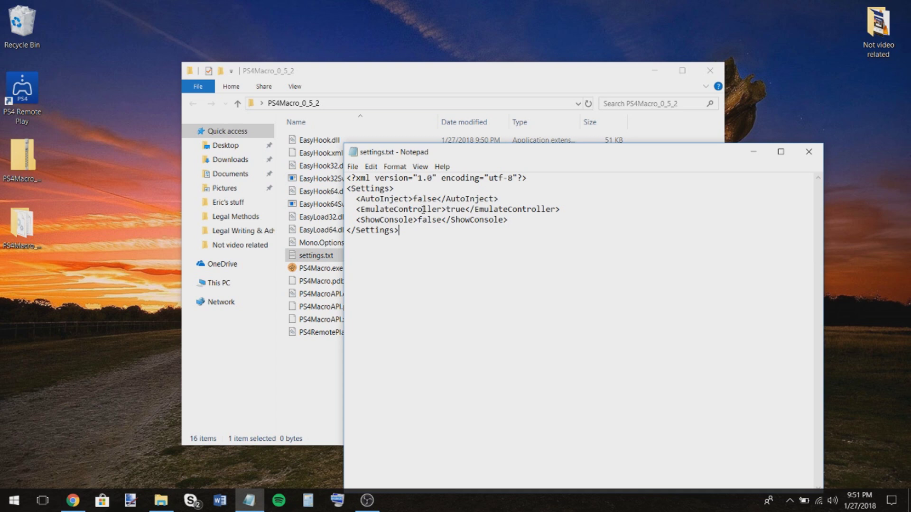
{"action": "left_click", "coordinate": [809, 152]}
- Rename settings.txt to settings.xml and accept the file extension change
{"action": "right_click", "coordinate": [321, 255]}
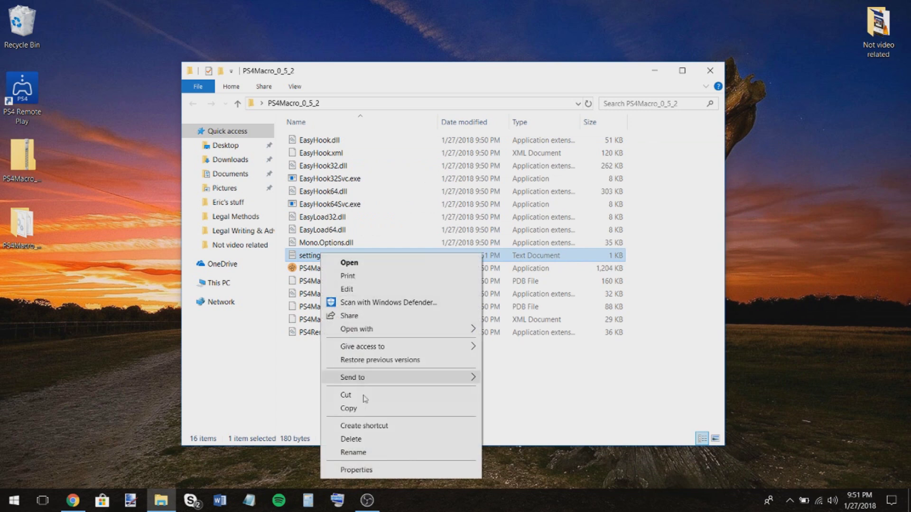
{"action": "left_click", "coordinate": [374, 454]}
{"action": "left_click", "coordinate": [338, 257]}
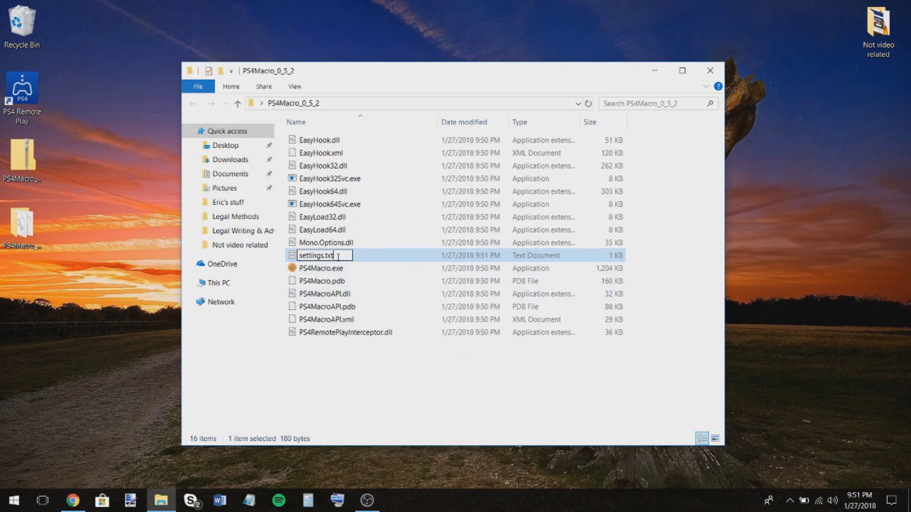
{"action": "key", "text": "BackSpace"}
{"action": "key", "text": "BackSpace"}
{"action": "type", "text": "xml"}
{"action": "key", "text": "Return"}
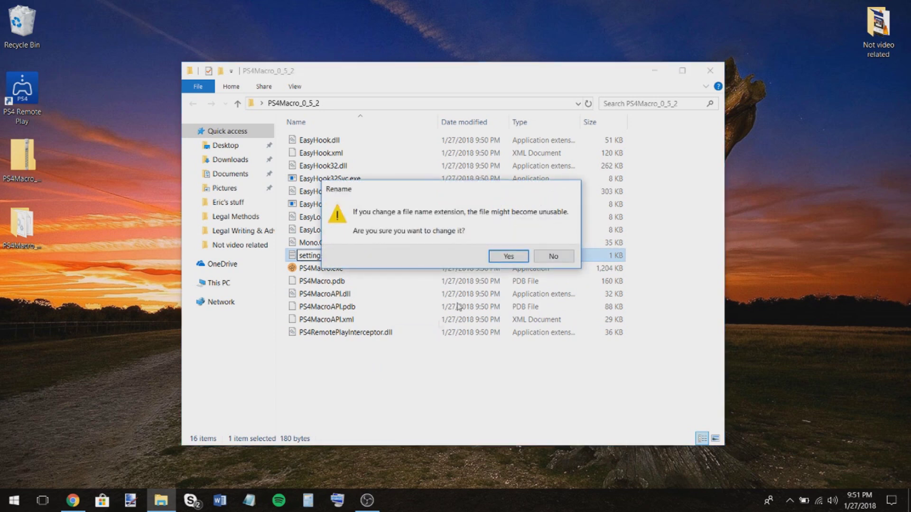
{"action": "left_click", "coordinate": [505, 257]}
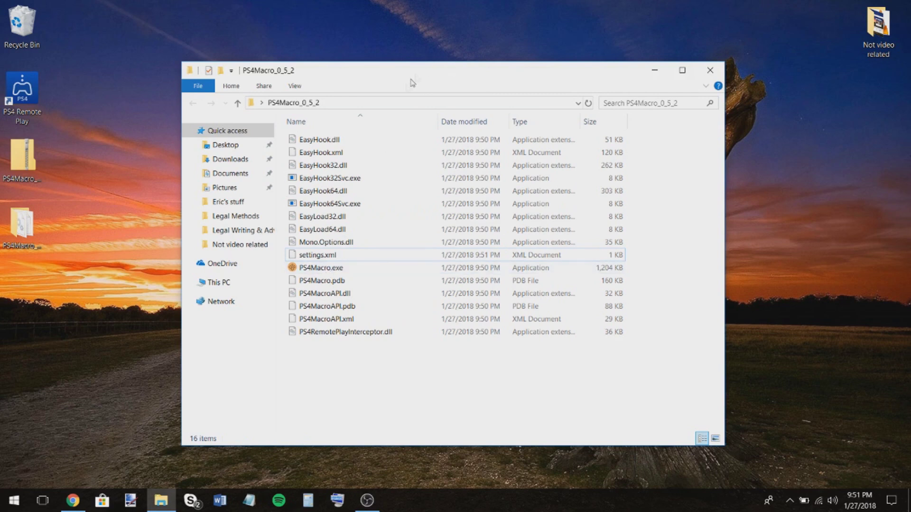
- Launch PS4 Remote Play from the desktop and arrange its window beside the PS4Macro_0_5_2 folder window
{"action": "left_click_drag", "start_coordinate": [404, 81], "coordinate": [567, 70]}
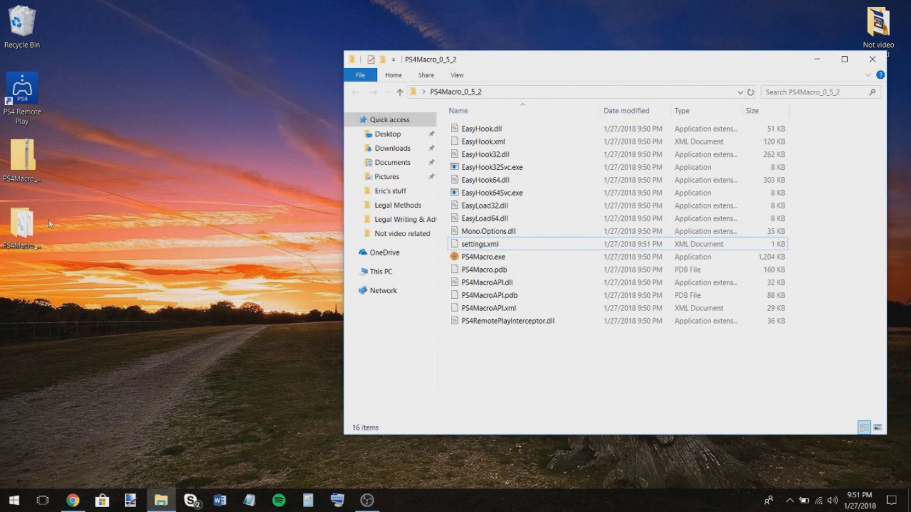
{"action": "left_click", "coordinate": [26, 99]}
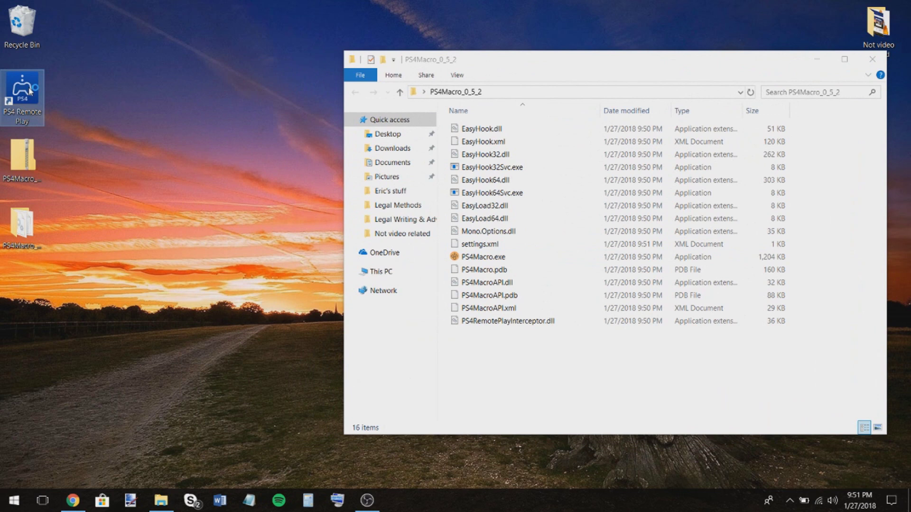
{"action": "double_click", "coordinate": [30, 91]}
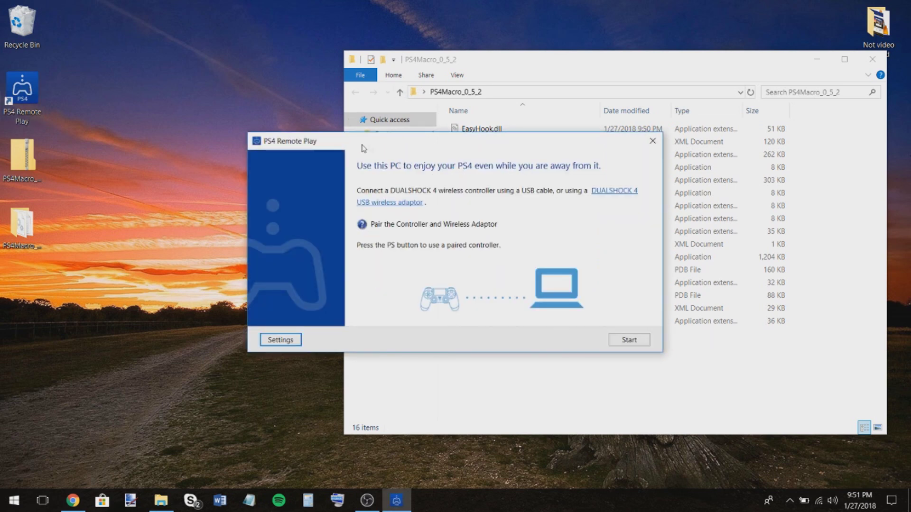
{"action": "left_click_drag", "start_coordinate": [295, 142], "coordinate": [179, 141]}
{"action": "left_click", "coordinate": [347, 209]}
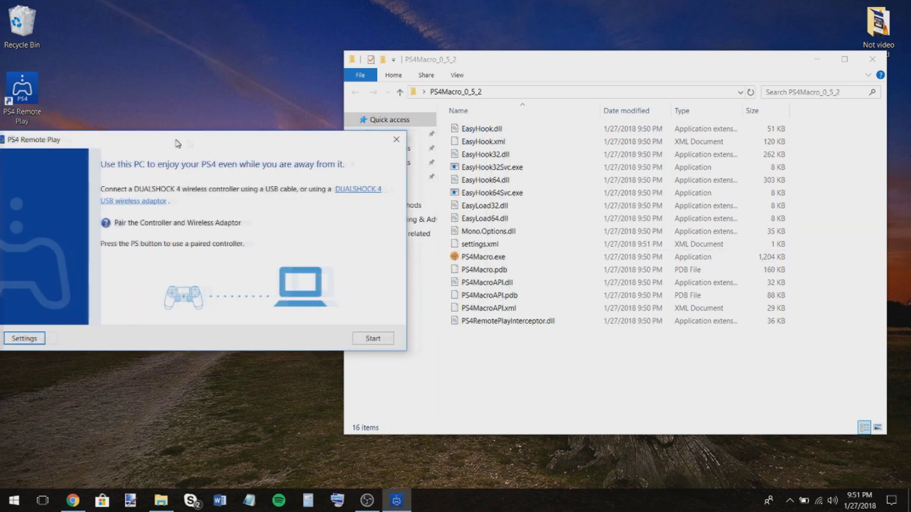
- Run PS4Macro.exe from the extracted folder and allow EasyHook32Svc.exe to run
{"action": "left_click", "coordinate": [474, 256]}
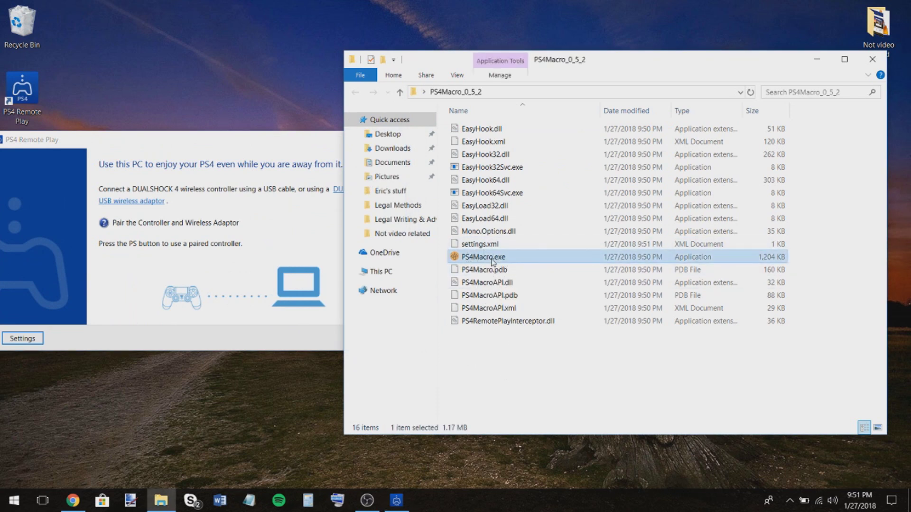
{"action": "right_click", "coordinate": [492, 261]}
{"action": "left_click", "coordinate": [534, 29]}
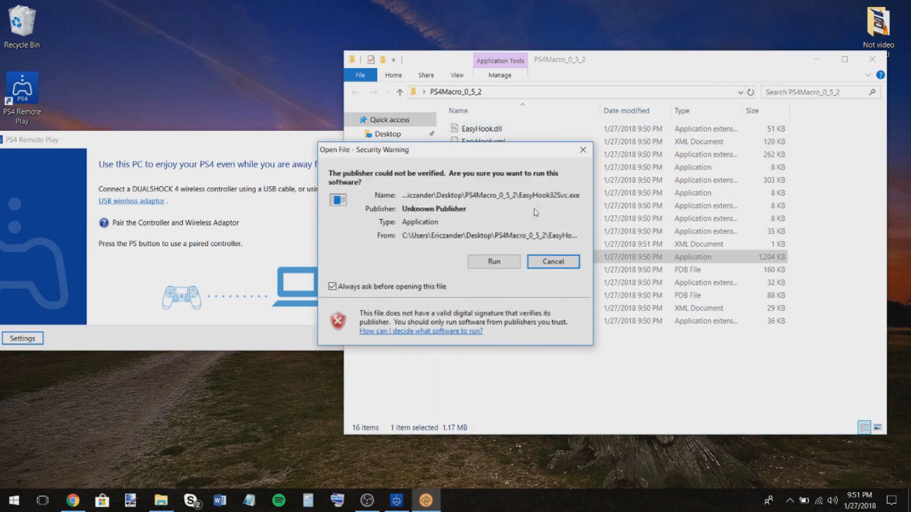
{"action": "left_click", "coordinate": [500, 265]}
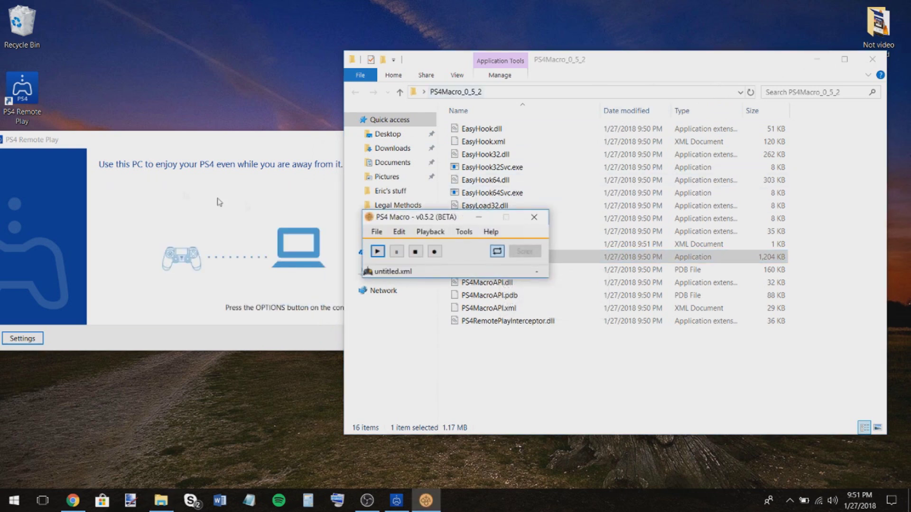
- Move the PS4 Macro window clear of PS4 Remote Play and start the Remote Play connection to the PS4
{"action": "left_click", "coordinate": [229, 210]}
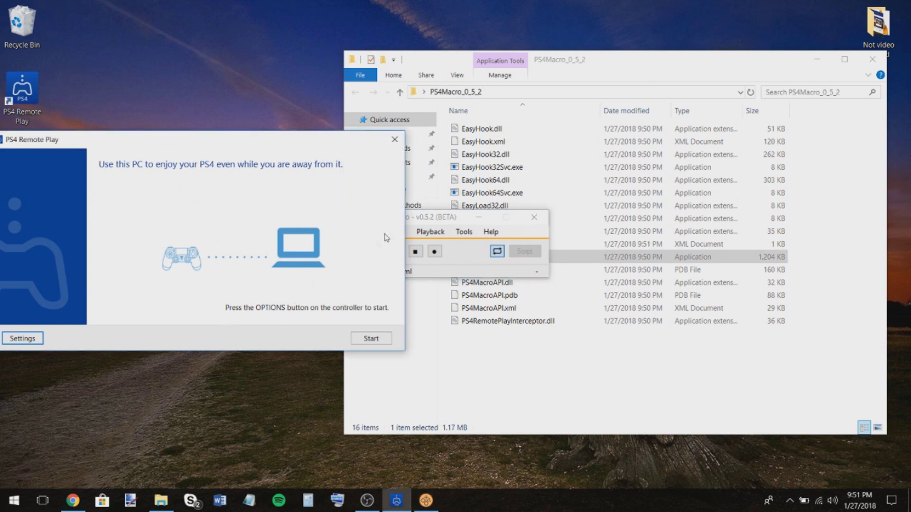
{"action": "left_click_drag", "start_coordinate": [427, 223], "coordinate": [550, 222]}
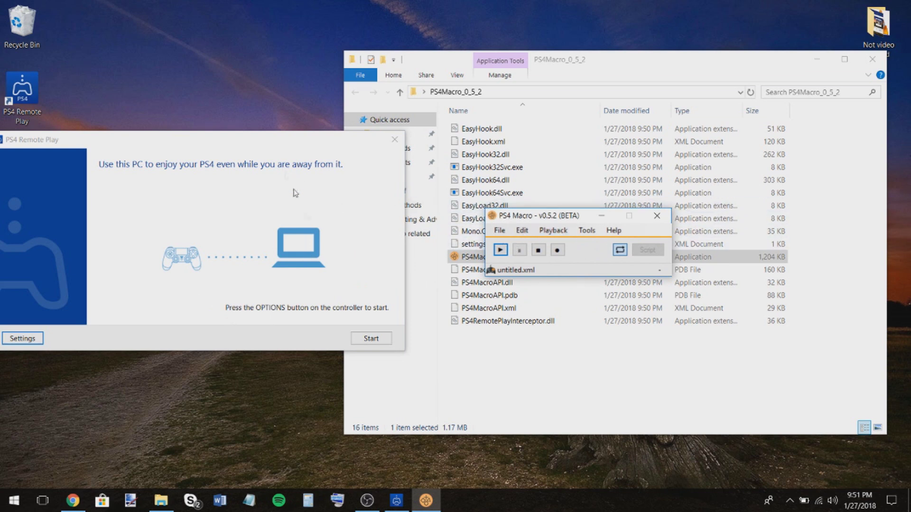
{"action": "left_click", "coordinate": [339, 258]}
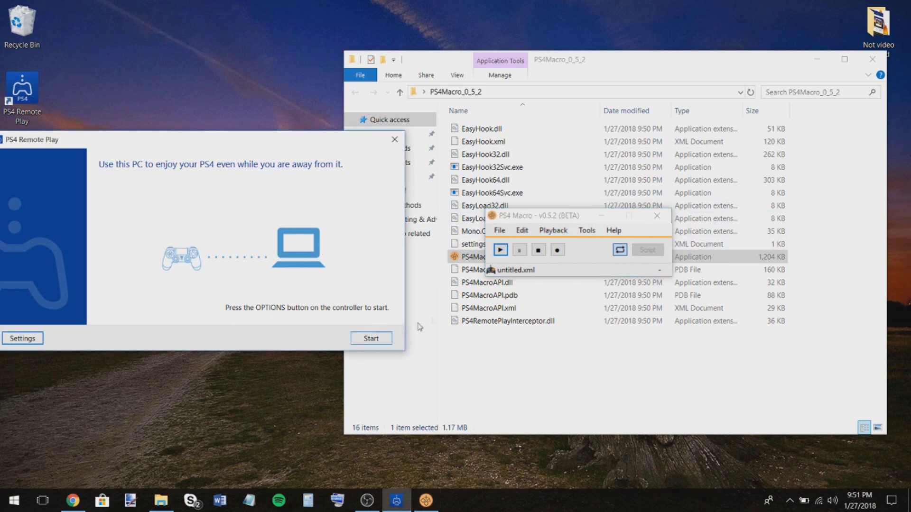
{"action": "left_click", "coordinate": [371, 341]}
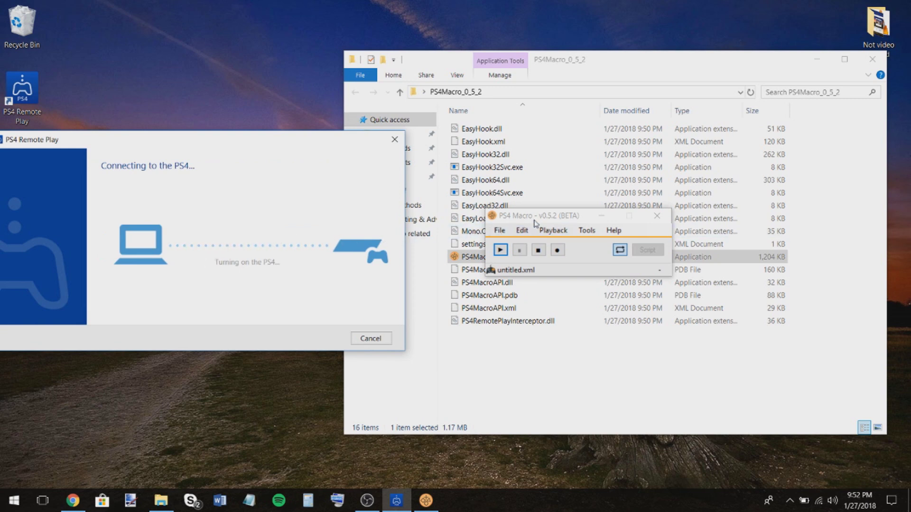
- Switch to PS4 Macro and open its Remapper tool
{"action": "left_click", "coordinate": [558, 213]}
{"action": "left_click_drag", "start_coordinate": [546, 216], "coordinate": [536, 176]}
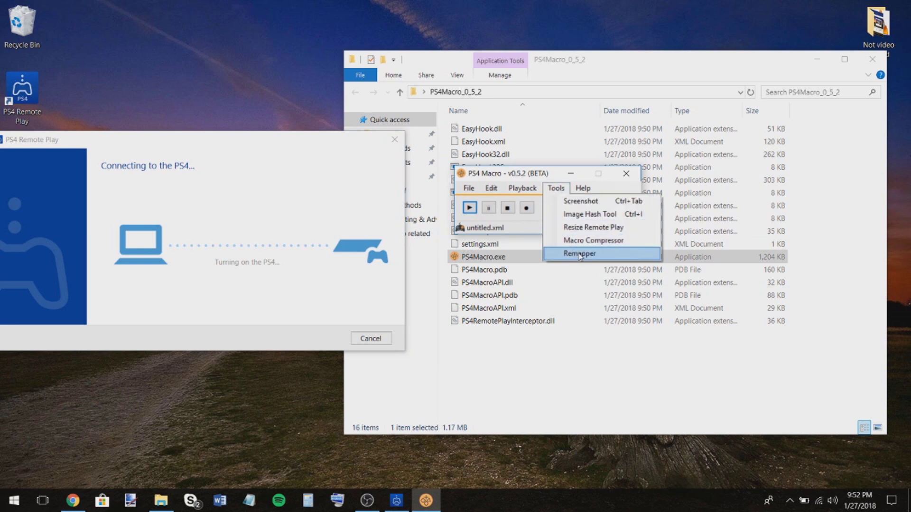
{"action": "left_click", "coordinate": [580, 255]}
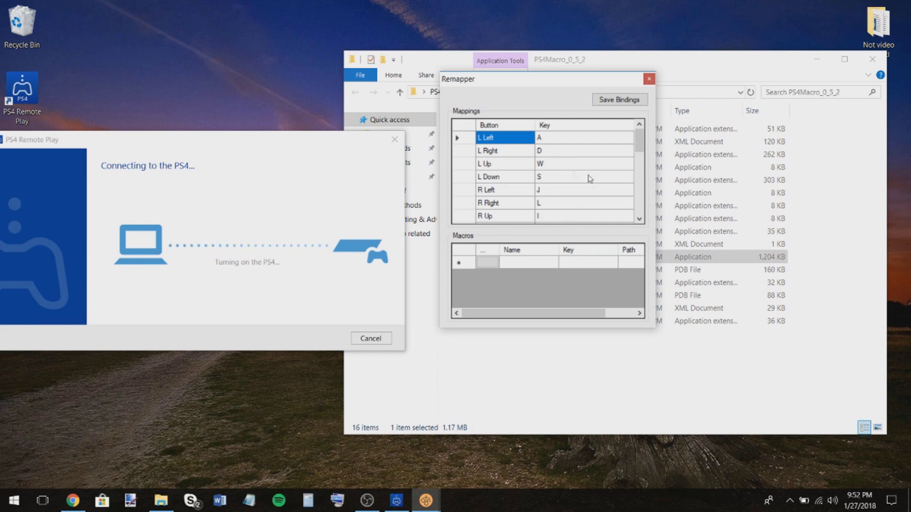
- Look through the button-to-key assignments in the Remapper's Mappings list
{"action": "scroll", "coordinate": [555, 170], "scroll_direction": "down", "scroll_amount": 3}
{"action": "scroll", "coordinate": [522, 156], "scroll_direction": "up", "scroll_amount": 3}
{"action": "scroll", "coordinate": [525, 179], "scroll_direction": "down", "scroll_amount": 1}
{"action": "scroll", "coordinate": [553, 149], "scroll_direction": "up", "scroll_amount": 1}
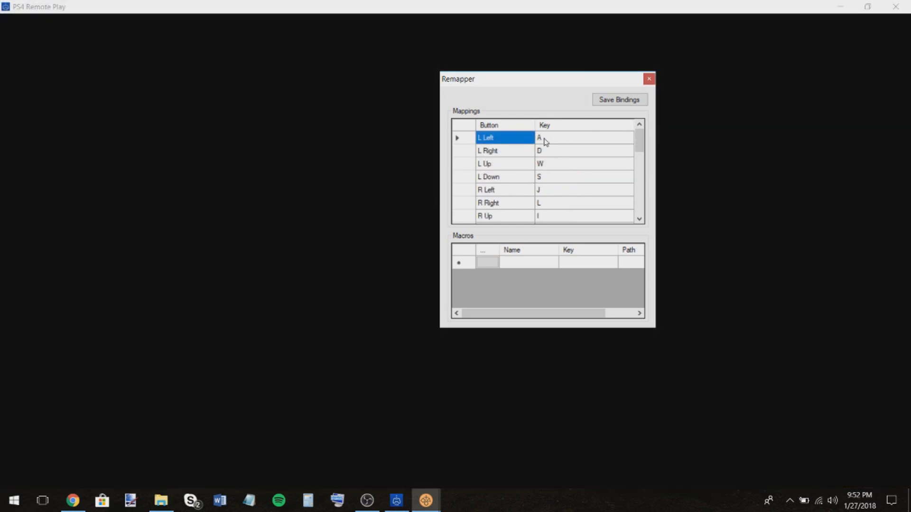
- Switch to PS4 Remote Play and test the mapped left and right controls by moving back and forth between the home-screen tiles
{"action": "left_click", "coordinate": [555, 142]}
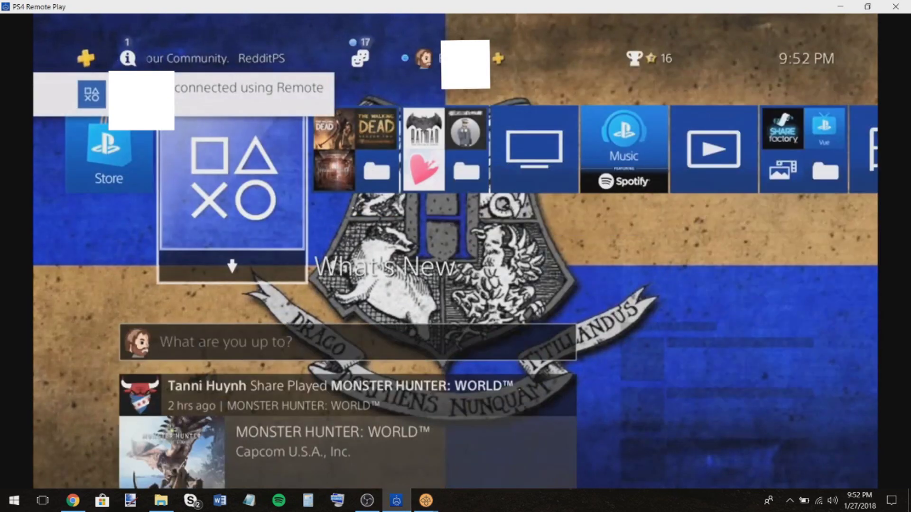
{"action": "key", "text": "d"}
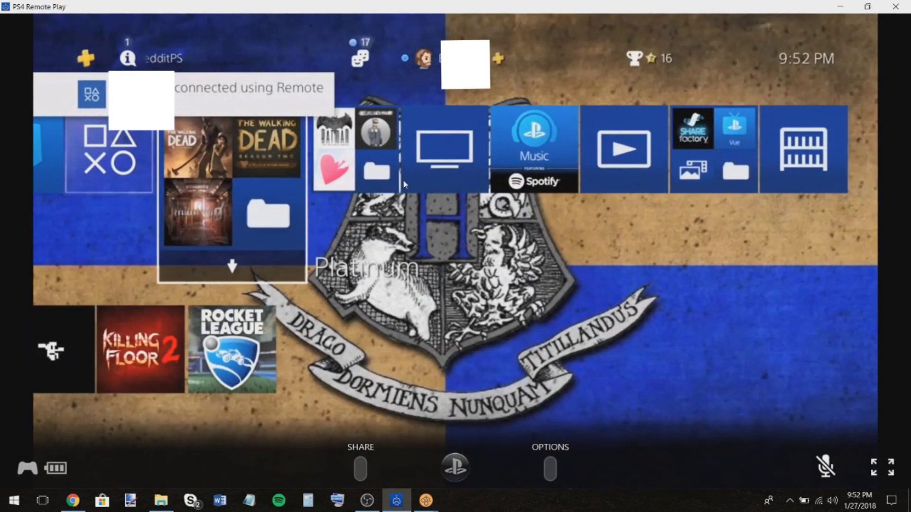
{"action": "key", "text": "d"}
{"action": "key", "text": "d"}
{"action": "key", "text": "d"}
{"action": "key", "text": "d"}
{"action": "key", "text": "a"}
{"action": "key", "text": "a"}
{"action": "key", "text": "a"}
{"action": "key", "text": "a"}
{"action": "key", "text": "a"}
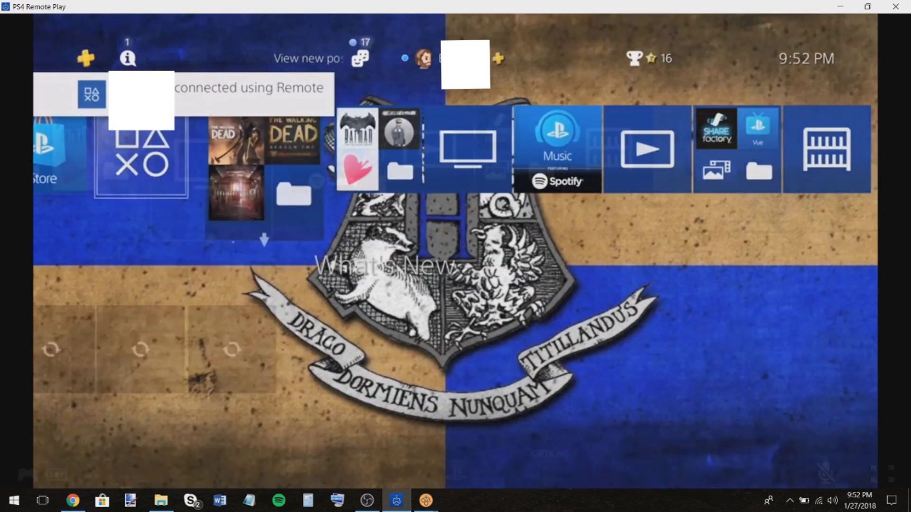
{"action": "key", "text": "d"}
{"action": "key", "text": "d"}
{"action": "key", "text": "d"}
{"action": "key", "text": "d"}
{"action": "key", "text": "d"}
{"action": "key", "text": "a"}
{"action": "key", "text": "a"}
{"action": "key", "text": "a"}
{"action": "key", "text": "a"}
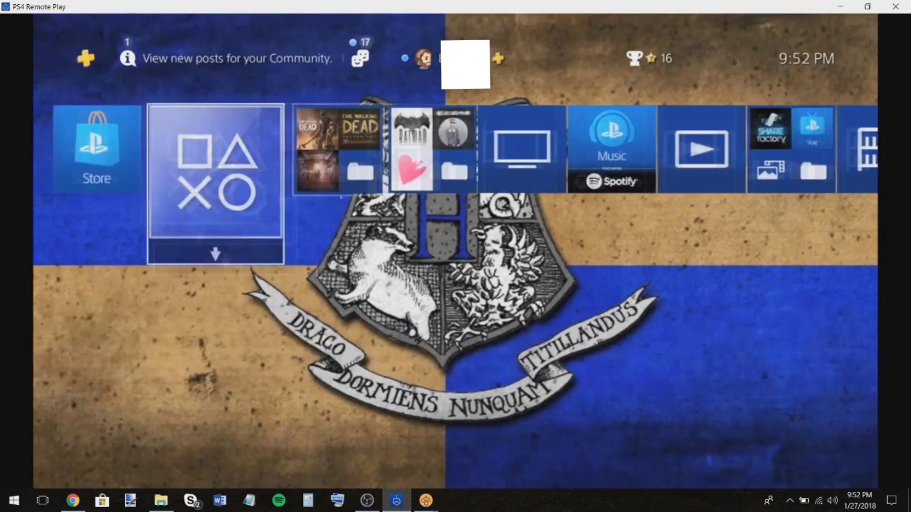
{"action": "key", "text": "a"}
- Test the mapped up and down controls by moving along the home-screen tiles, up to Notifications and back down
{"action": "key", "text": "w"}
{"action": "key", "text": "s"}
{"action": "key", "text": "d"}
{"action": "key", "text": "d"}
{"action": "key", "text": "d"}
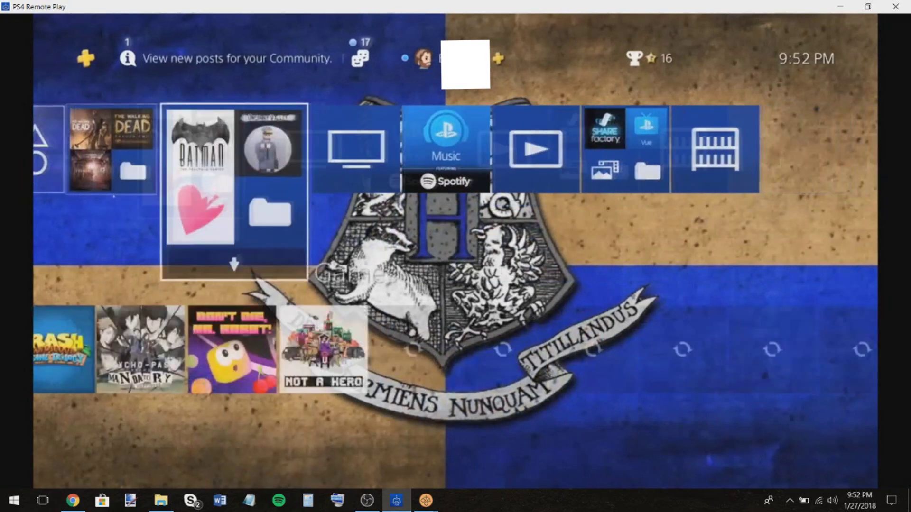
{"action": "key", "text": "d"}
{"action": "key", "text": "d"}
{"action": "key", "text": "d"}
{"action": "key", "text": "d"}
{"action": "key", "text": "d"}
{"action": "key", "text": "w"}
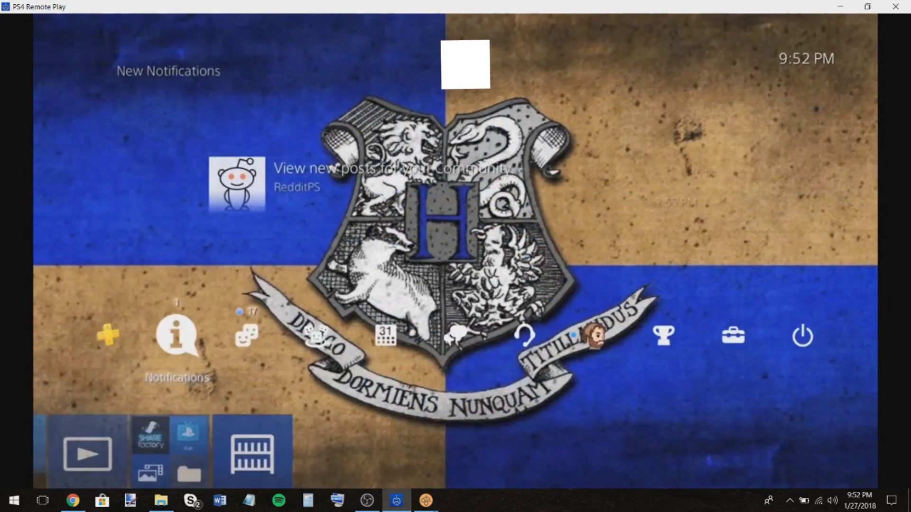
{"action": "key", "text": "d"}
{"action": "key", "text": "a"}
{"action": "key", "text": "s"}
- Move back along the home-screen tiles to the Platinum folder and launch Rocket League from it
{"action": "key", "text": "a"}
{"action": "key", "text": "a"}
{"action": "key", "text": "a"}
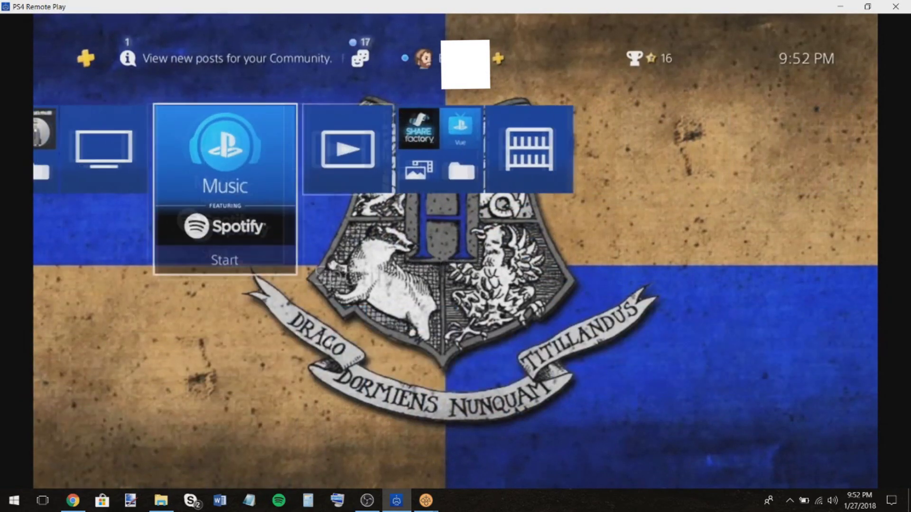
{"action": "key", "text": "a"}
{"action": "key", "text": "a"}
{"action": "key", "text": "a"}
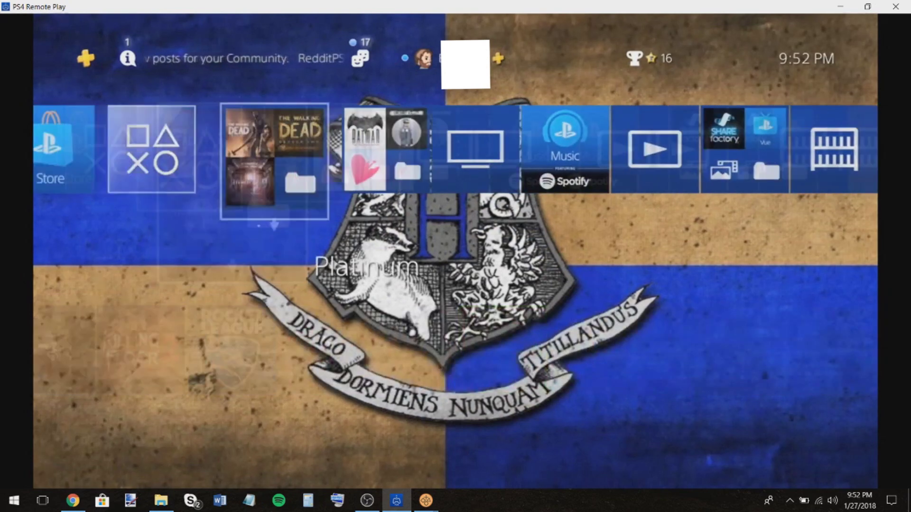
{"action": "key", "text": "a"}
{"action": "key", "text": "a"}
{"action": "key", "text": "d"}
{"action": "key", "text": "d"}
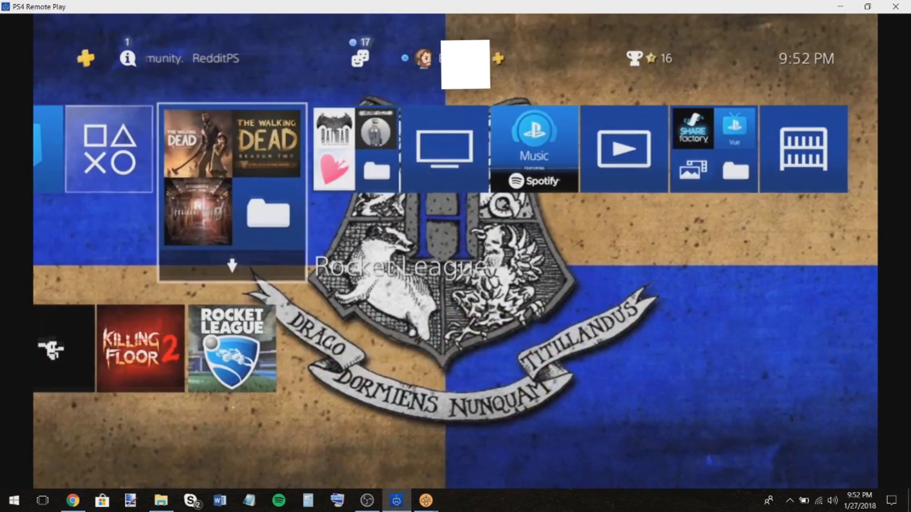
{"action": "key", "text": "s"}
{"action": "key", "text": "Return"}
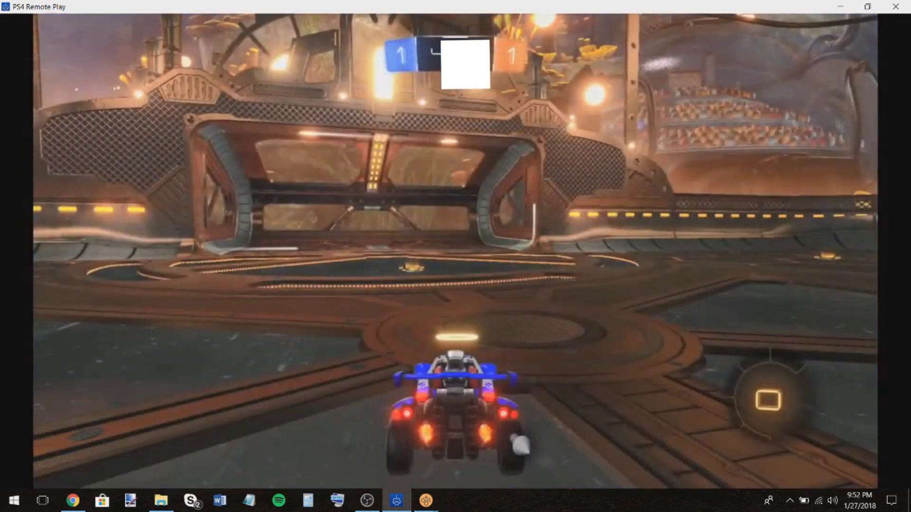